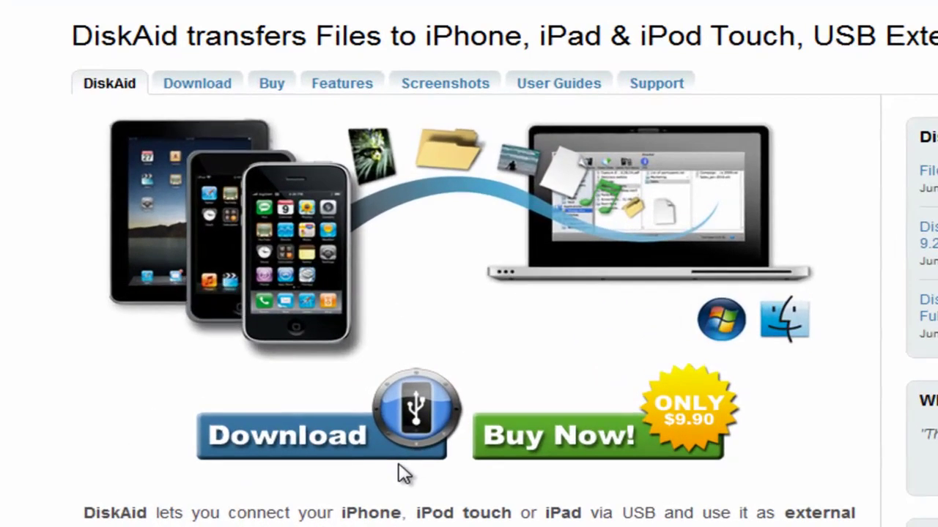
Download and launch DiskAid, then decline the iTunes iPod software update
left_click(349, 452)
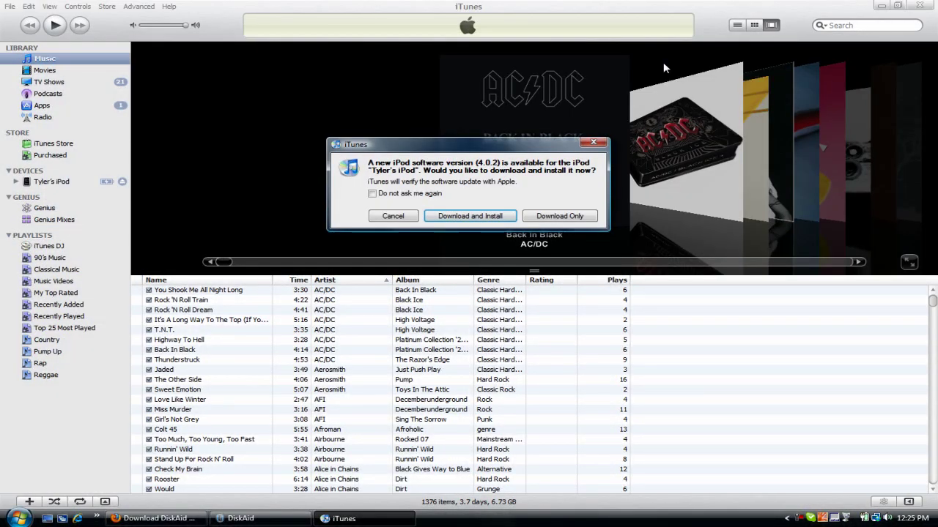
left_click(392, 216)
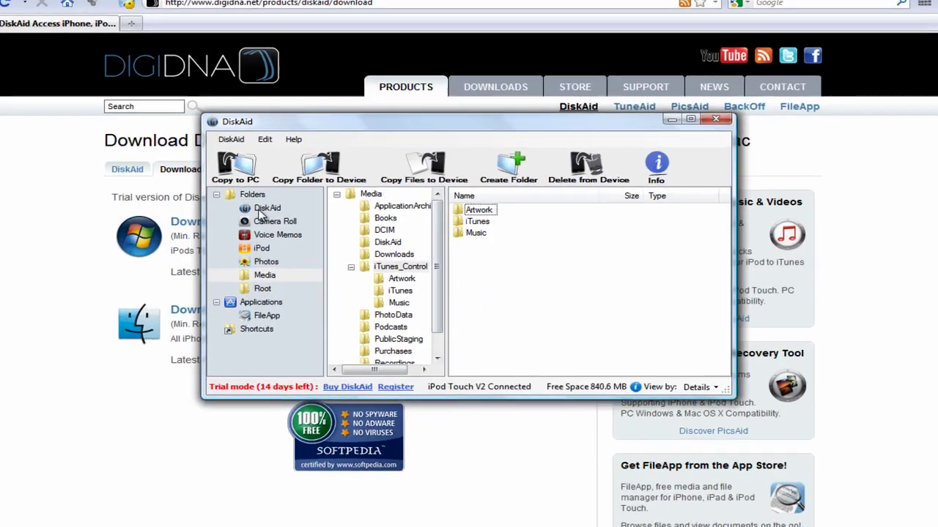
Look inside the iPod's Start Here folder, then open the Media partition and accept its warning
left_click(293, 212)
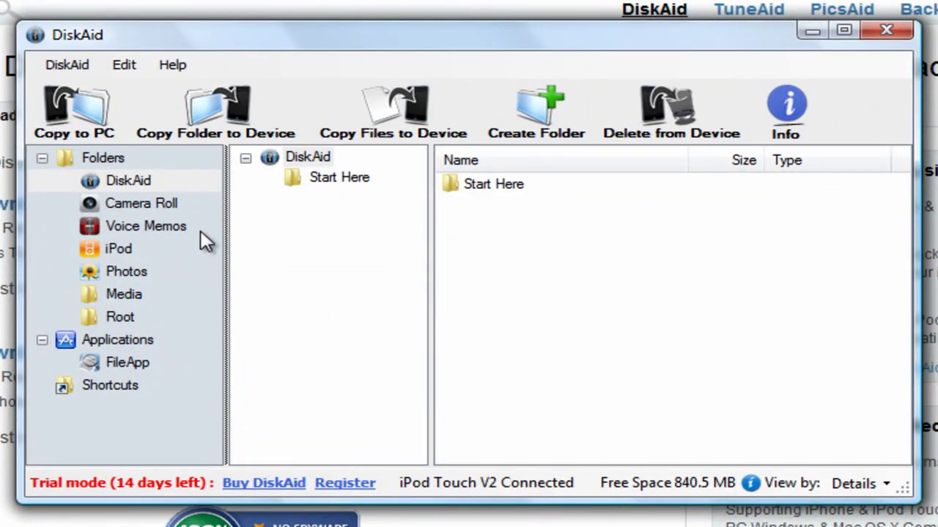
left_click(448, 189)
left_click(467, 237)
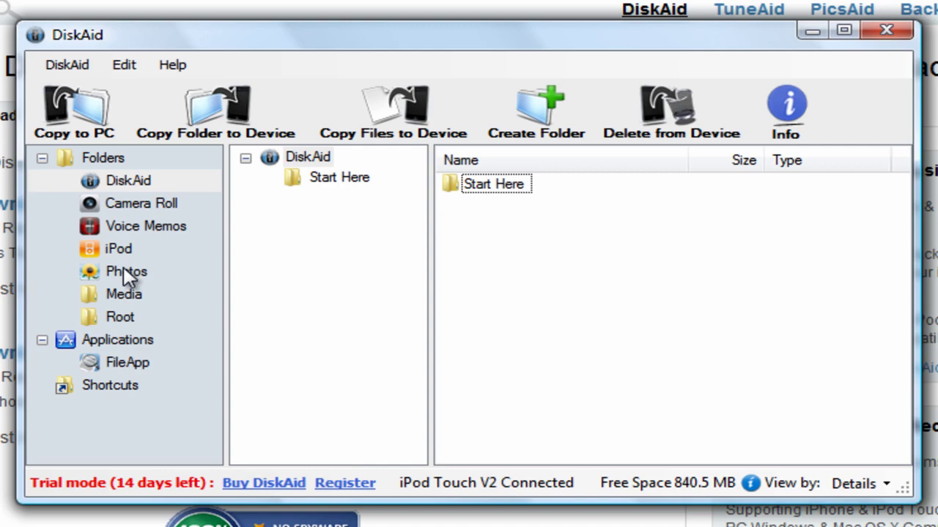
left_click(120, 295)
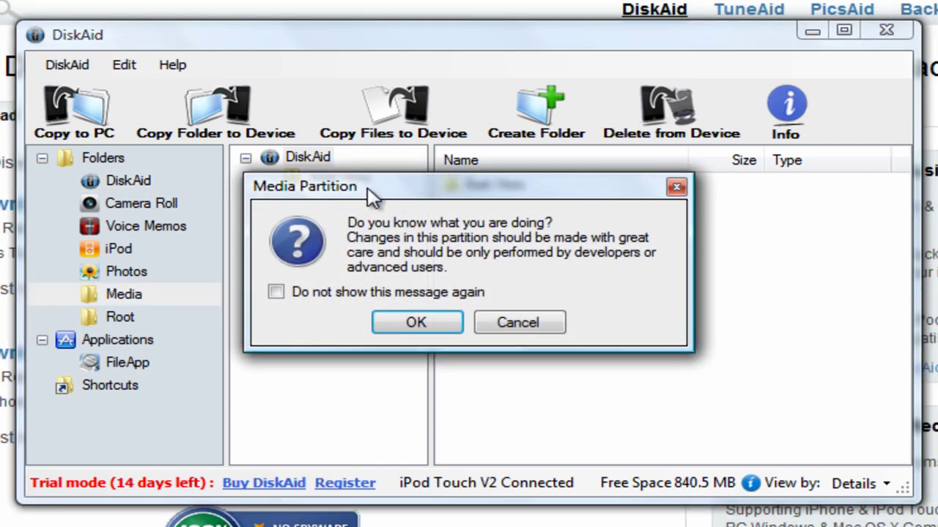
left_click(402, 317)
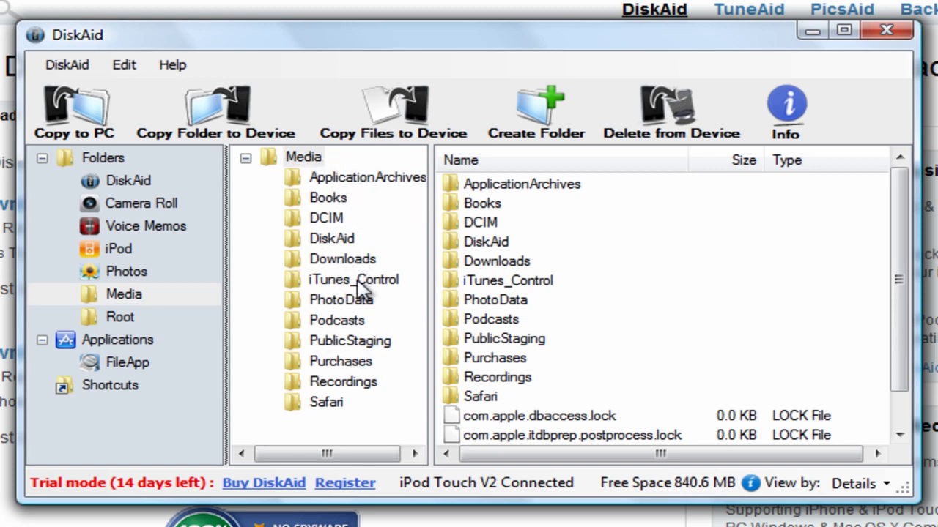
Expand iTunes_Control to reveal Artwork, iTunes and Music, then cancel the Copy to PC folder chooser
double_click(335, 282)
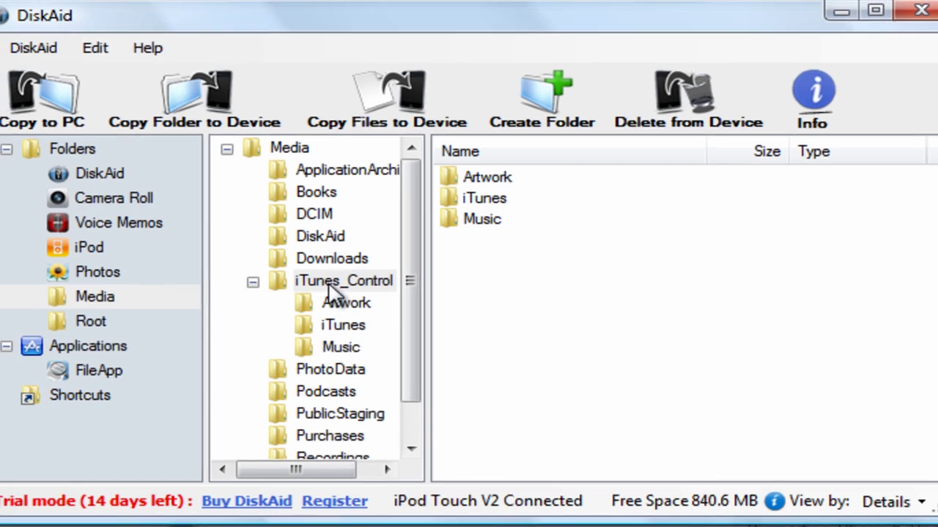
left_click(330, 284)
left_click(253, 282)
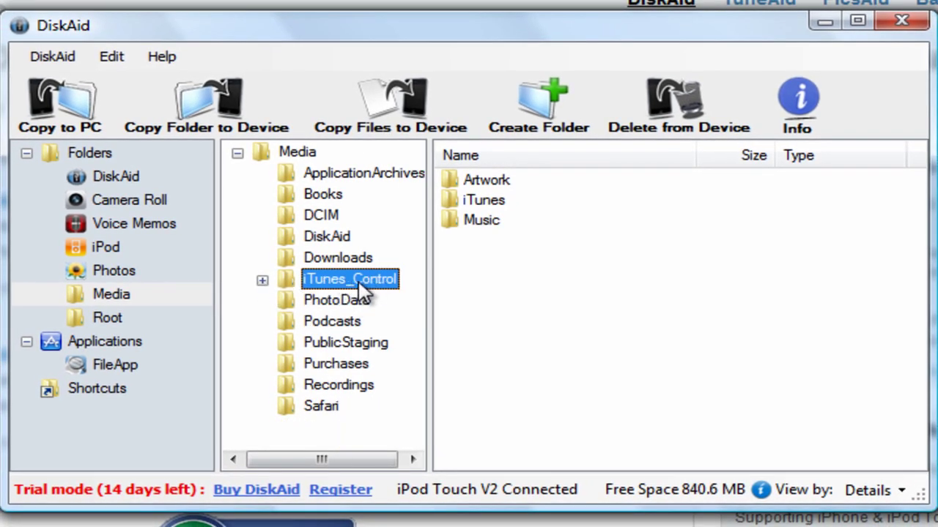
left_click(89, 132)
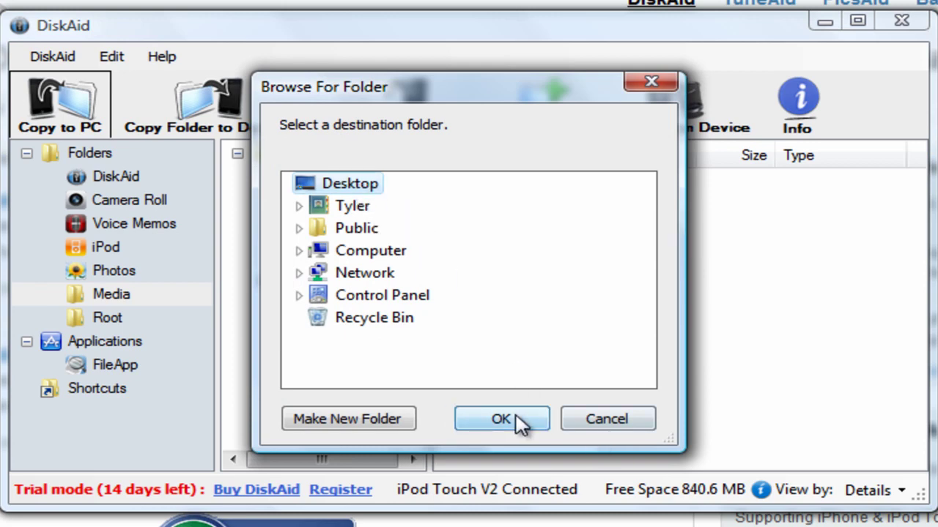
left_click(604, 419)
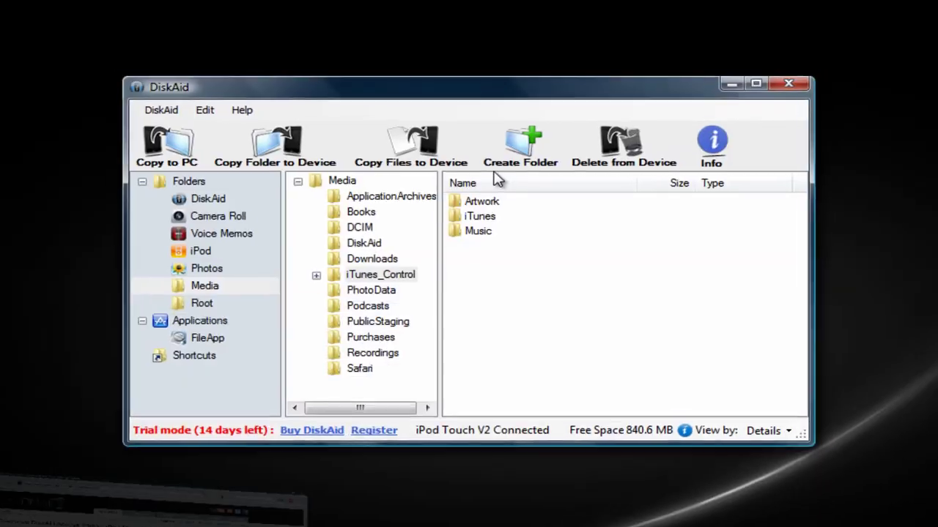
Drag iTunes_Control onto the desktop and let the 28.1 GB copy finish
left_click(362, 274)
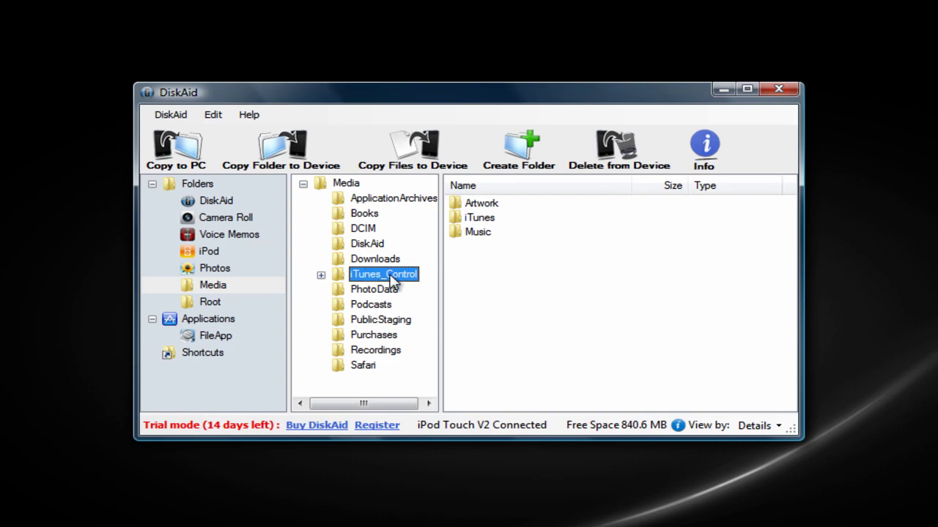
left_click_drag(391, 282, 45, 76)
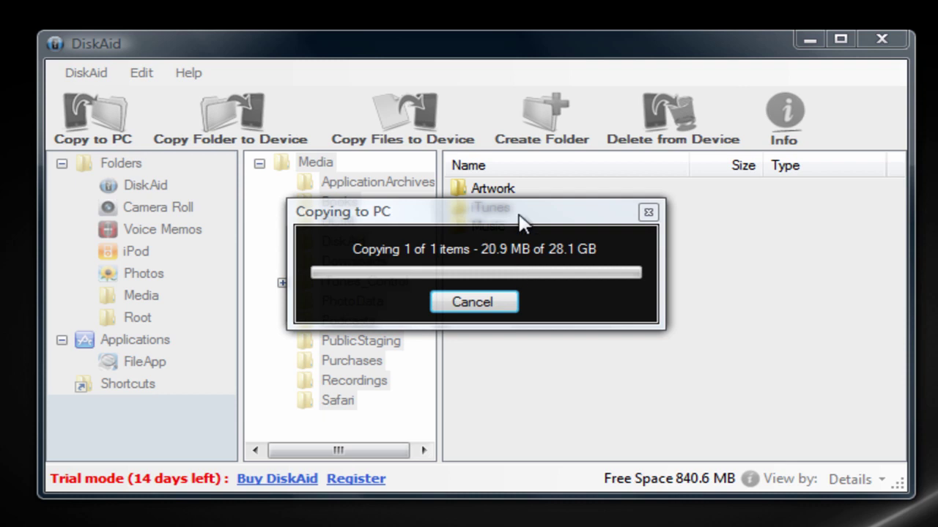
left_click_drag(502, 220, 492, 192)
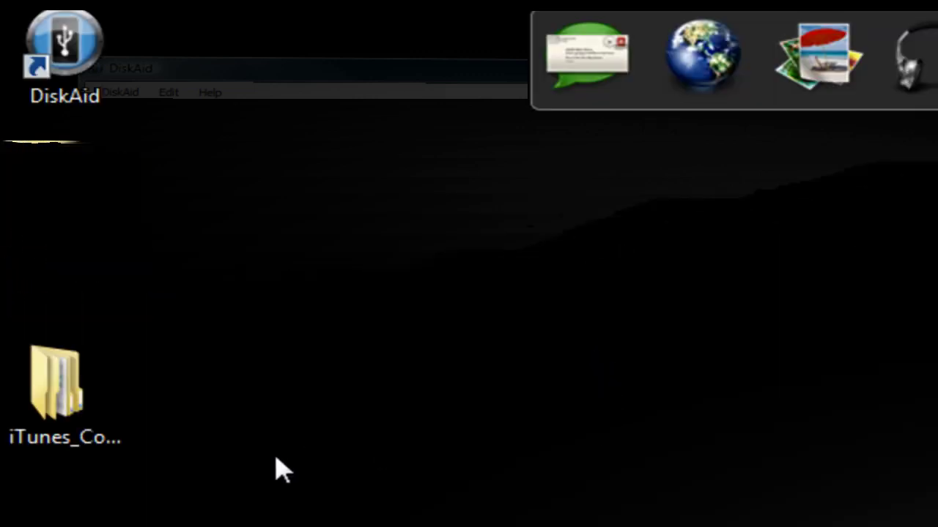
Open the copied iTunes_Control folder on the desktop and go into its Music folder
left_click(33, 405)
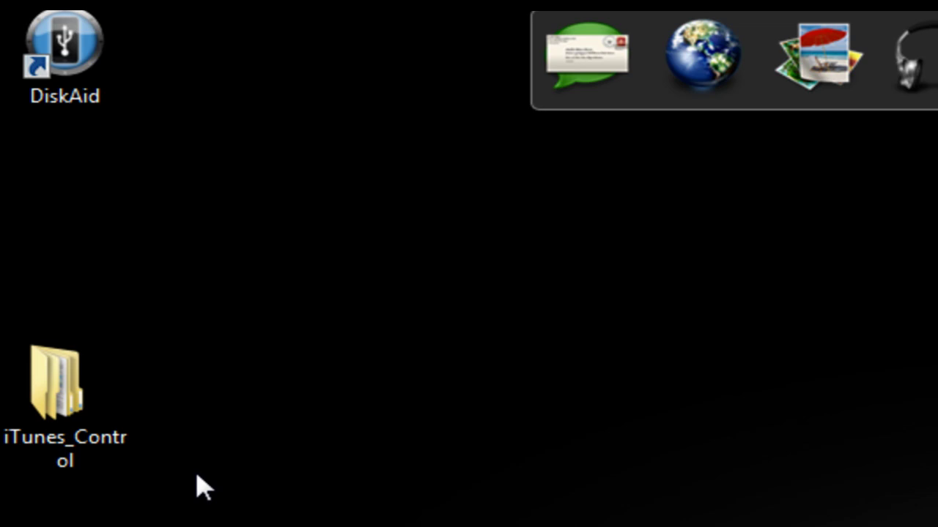
mouse_move(90, 420)
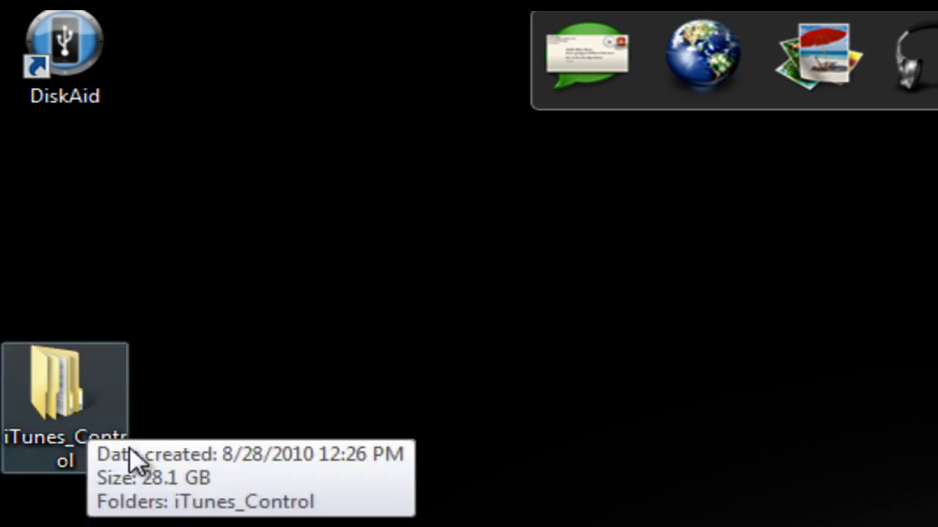
double_click(89, 437)
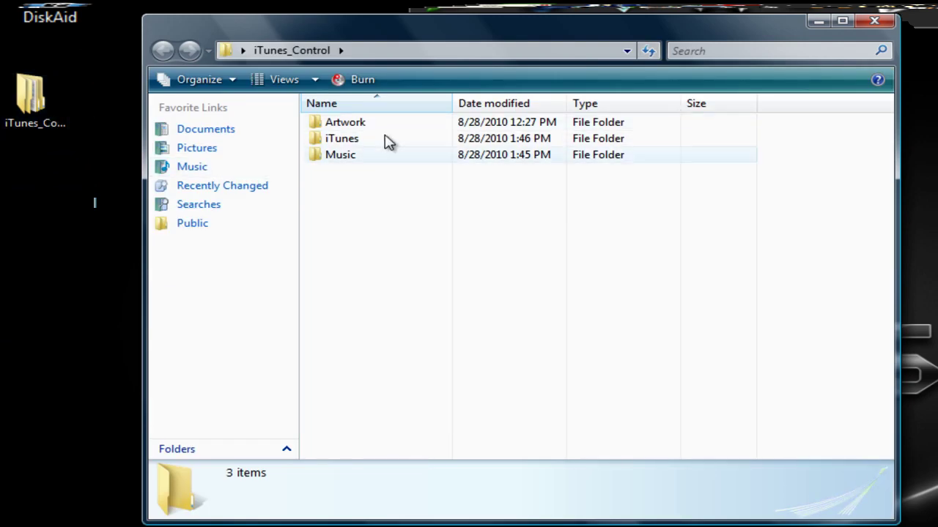
mouse_move(396, 146)
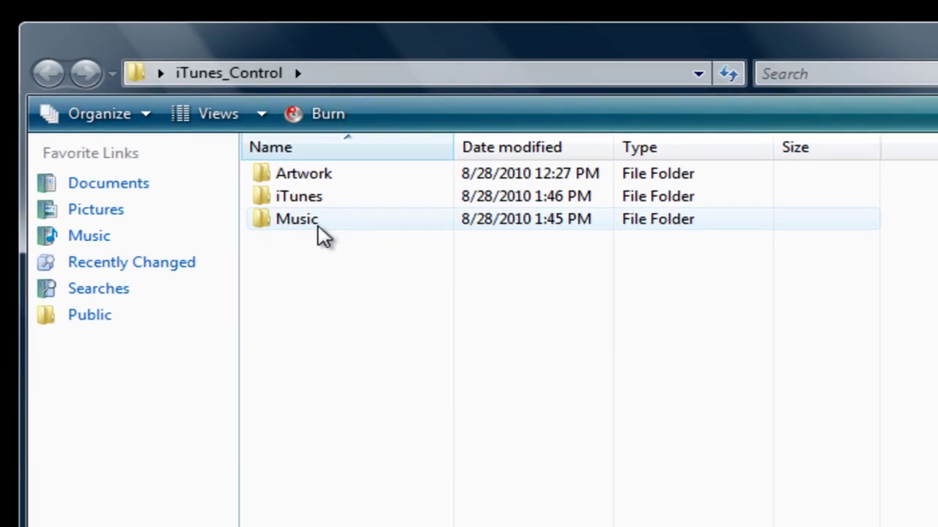
mouse_move(355, 160)
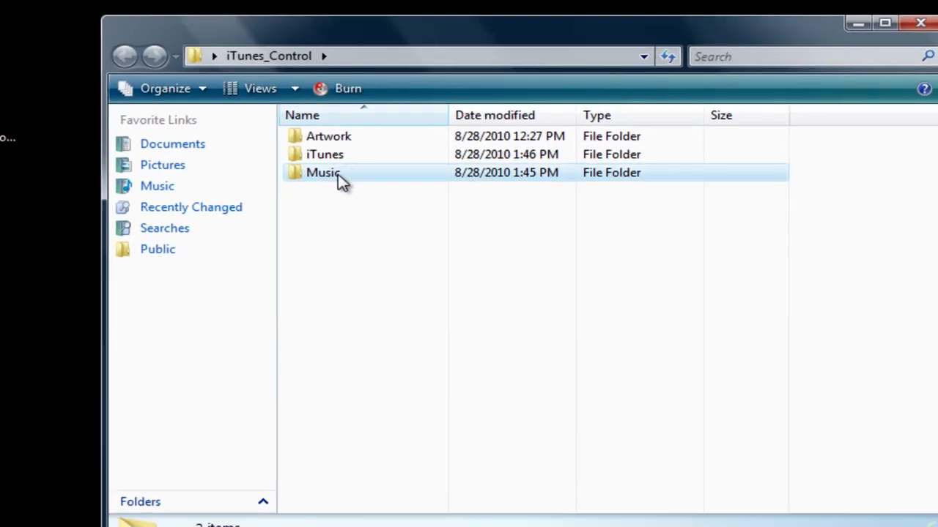
double_click(313, 219)
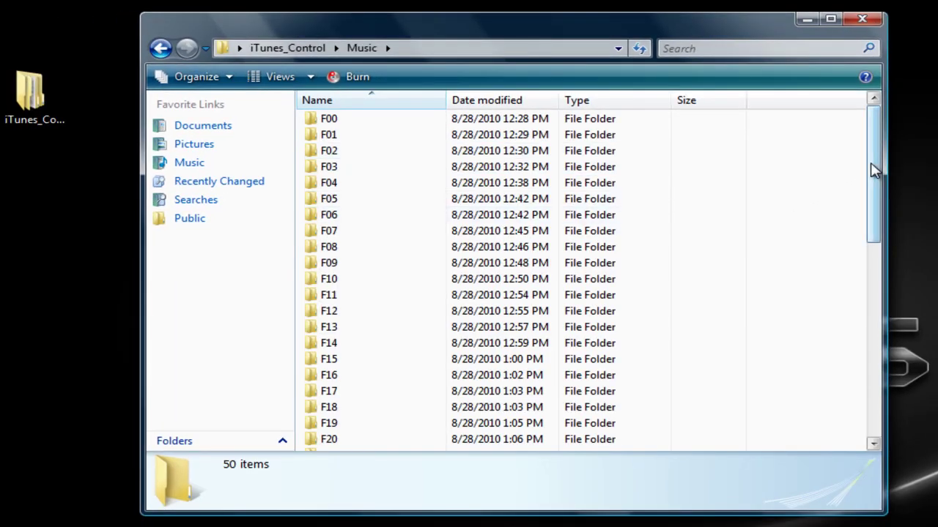
left_click_drag(874, 173, 875, 132)
Open folder F07 and check the details of the ZNUY file
double_click(416, 237)
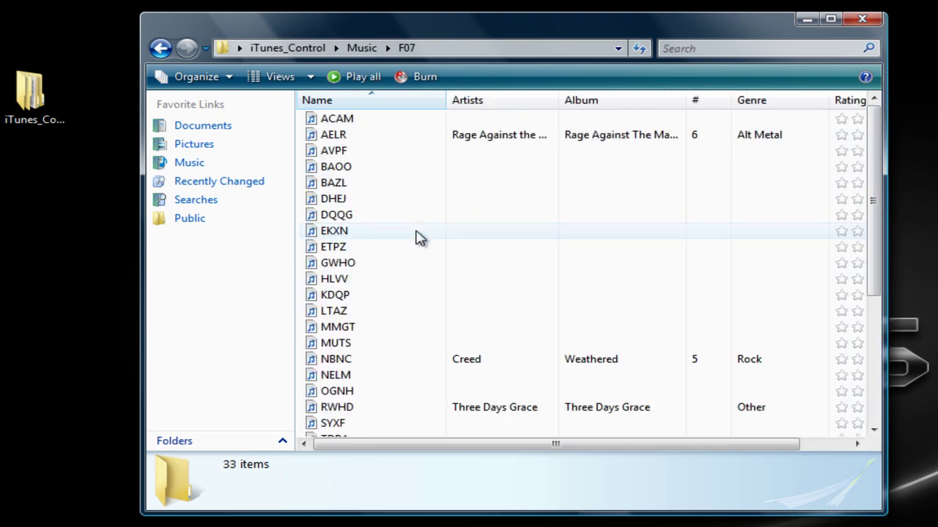
left_click_drag(870, 162, 871, 429)
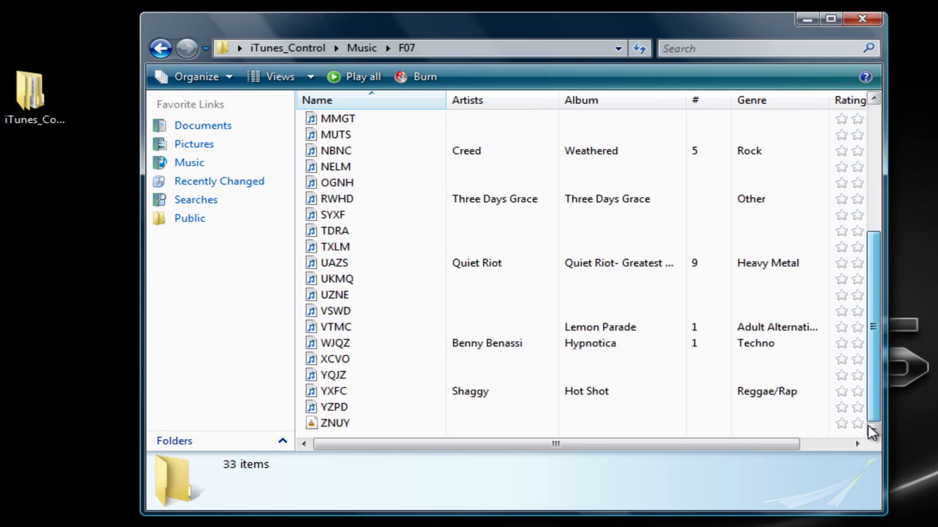
mouse_move(379, 433)
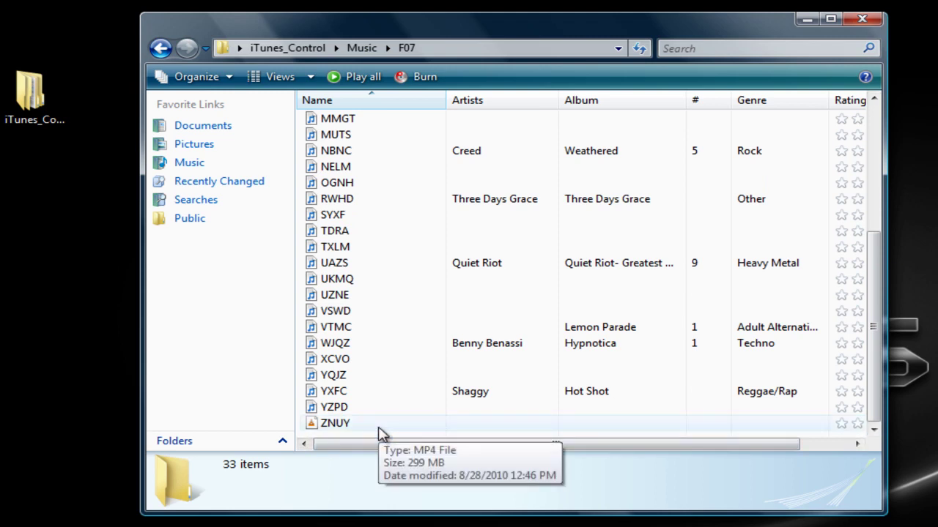
left_click(342, 425)
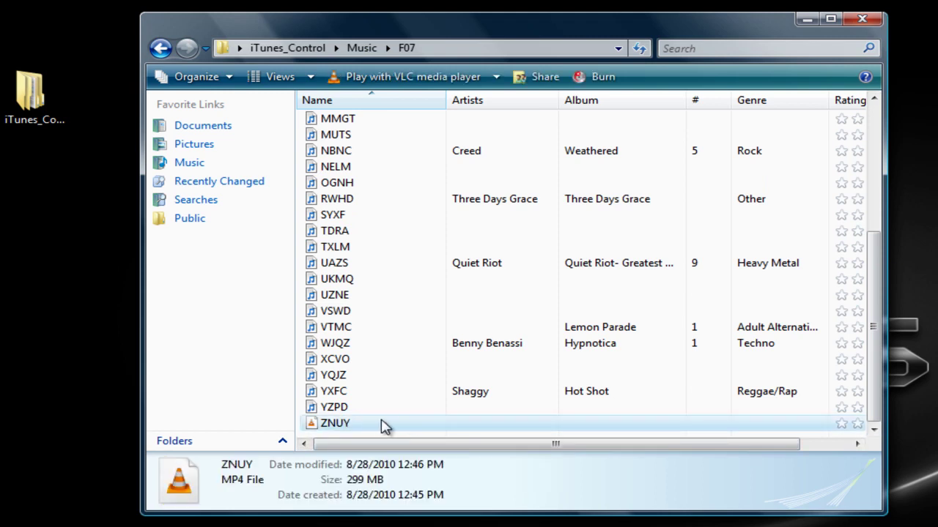
Back in Music, look through folder F09's tracks, then close the Explorer window
mouse_move(338, 242)
left_click(163, 47)
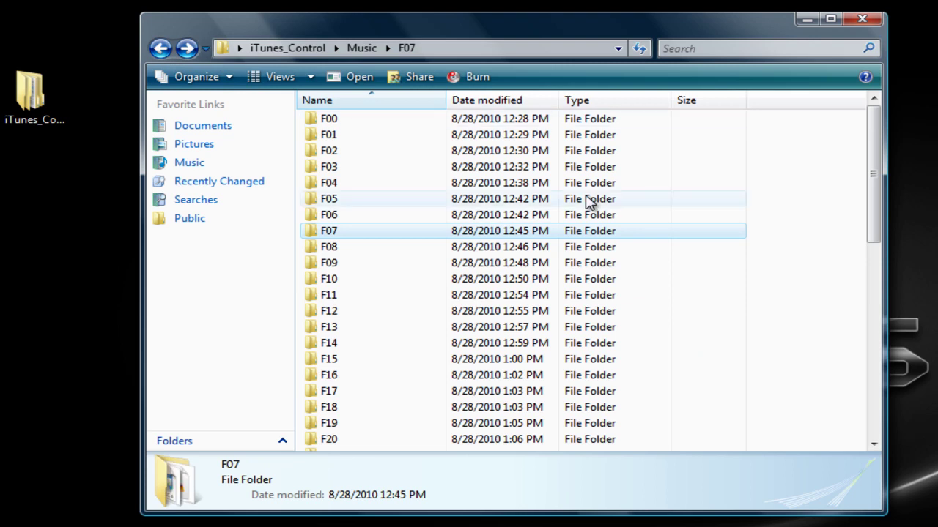
scroll(877, 178, "down", 1)
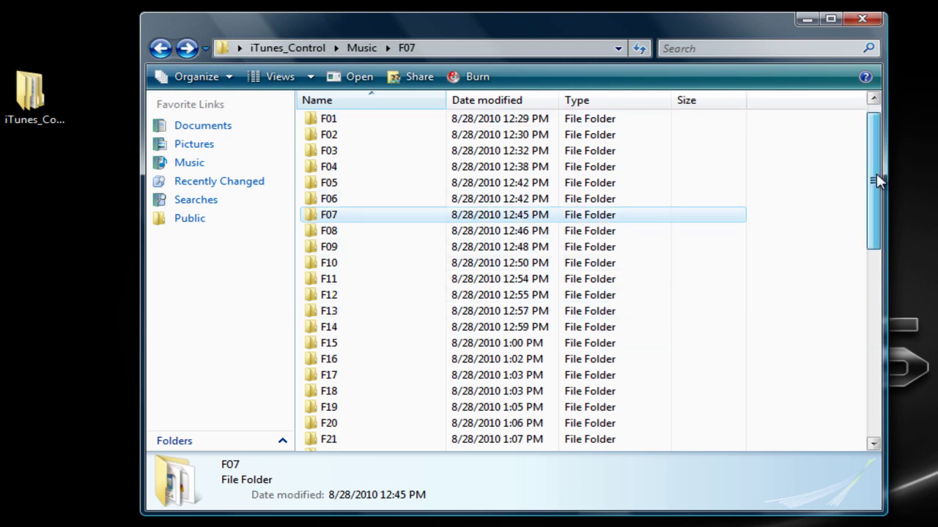
double_click(628, 222)
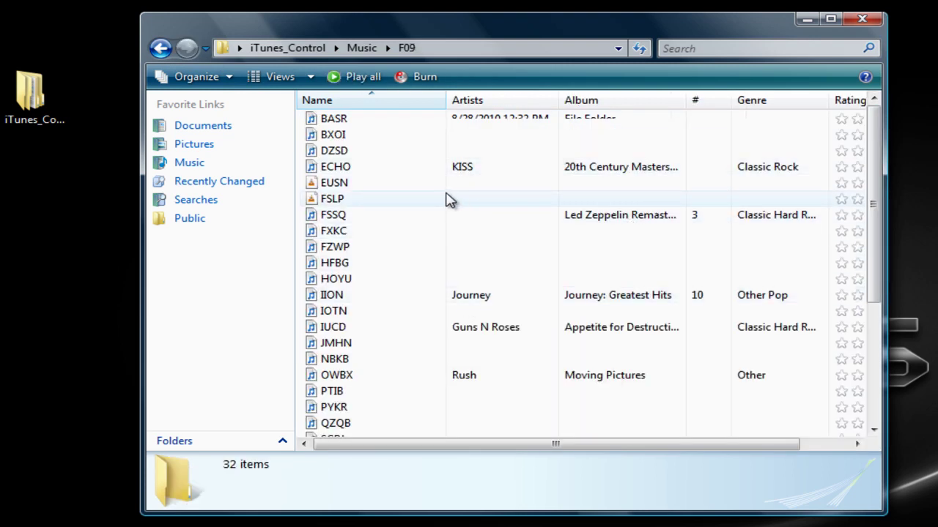
left_click(159, 51)
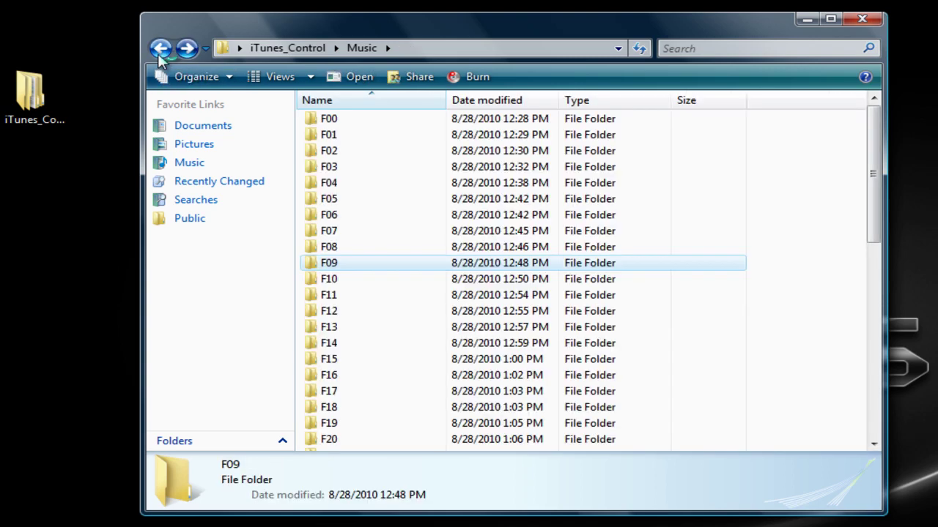
left_click(871, 21)
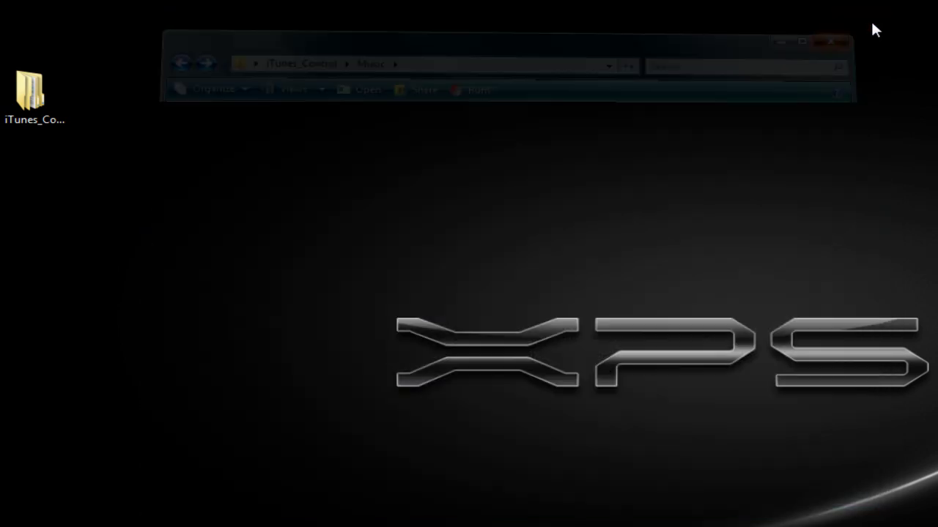
Add the desktop iTunes_Control folder to iTunes, bringing the Music library to 1376 items
left_click(51, 88)
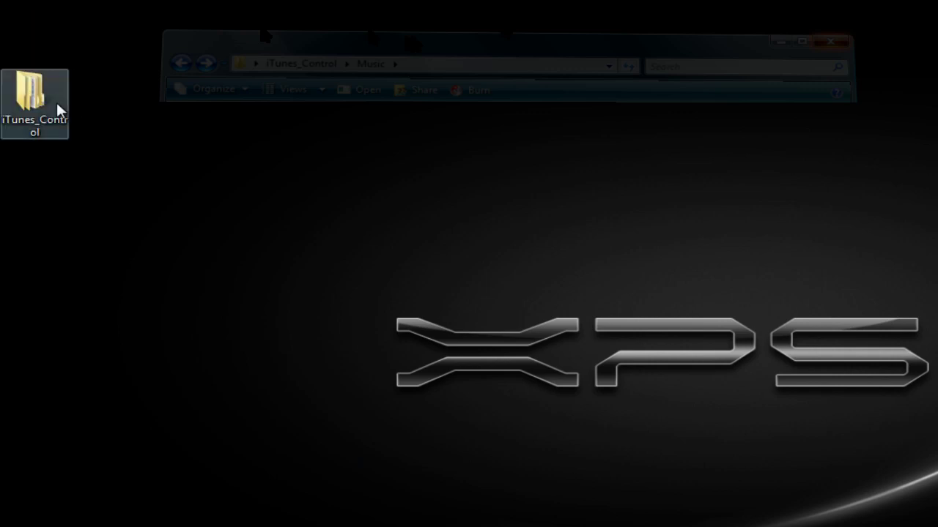
left_click(325, 68)
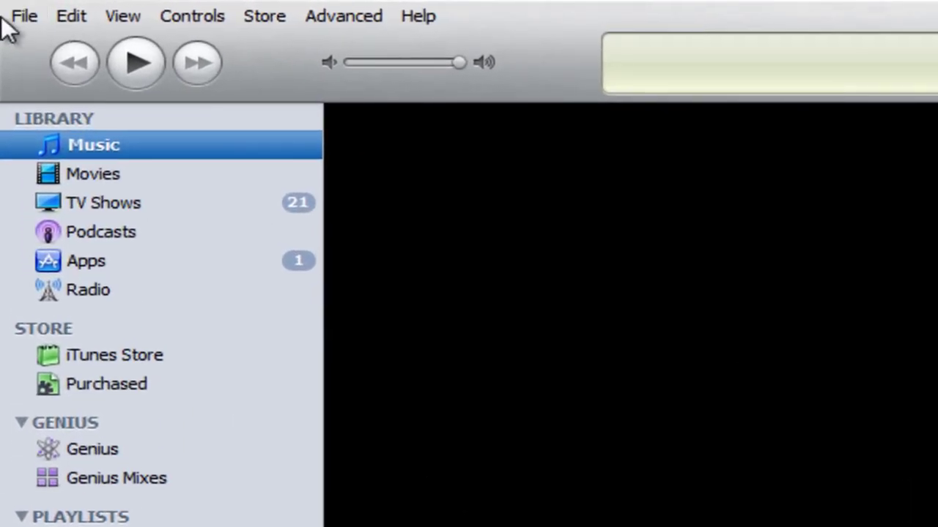
left_click(10, 21)
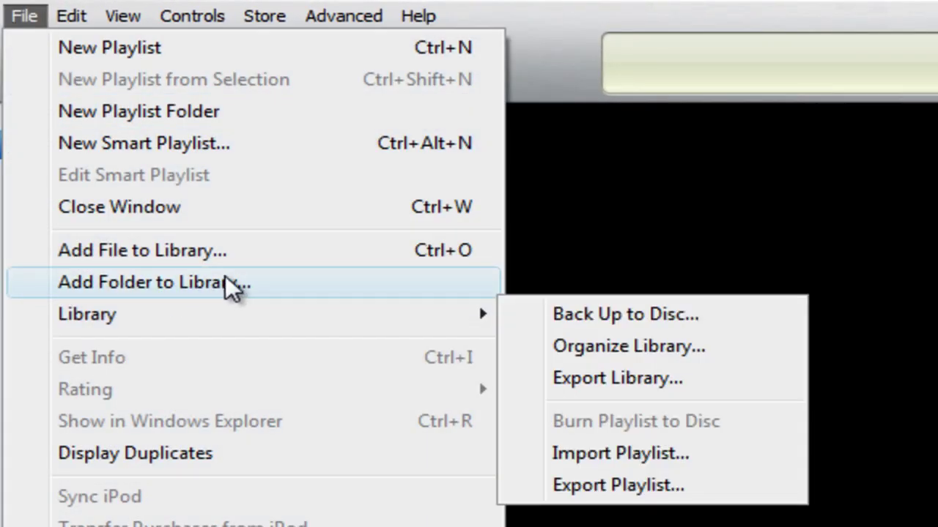
left_click(231, 283)
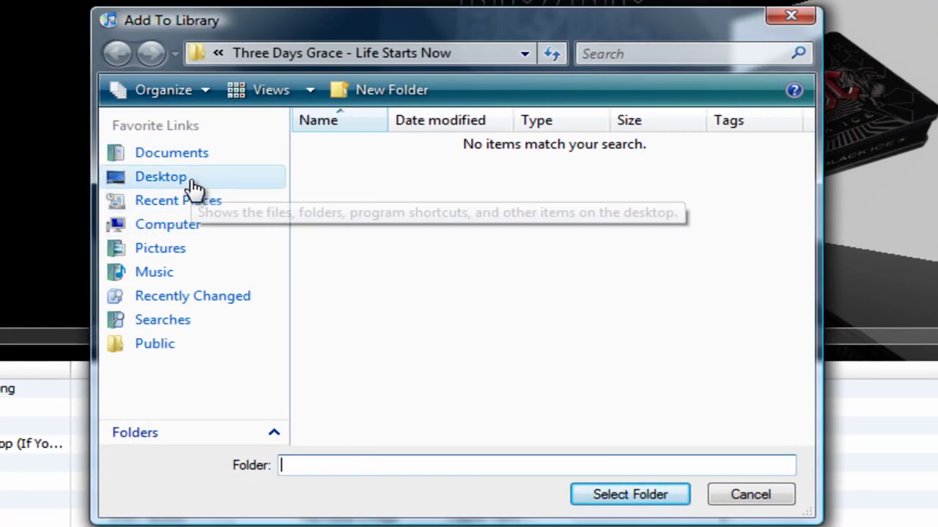
left_click(161, 178)
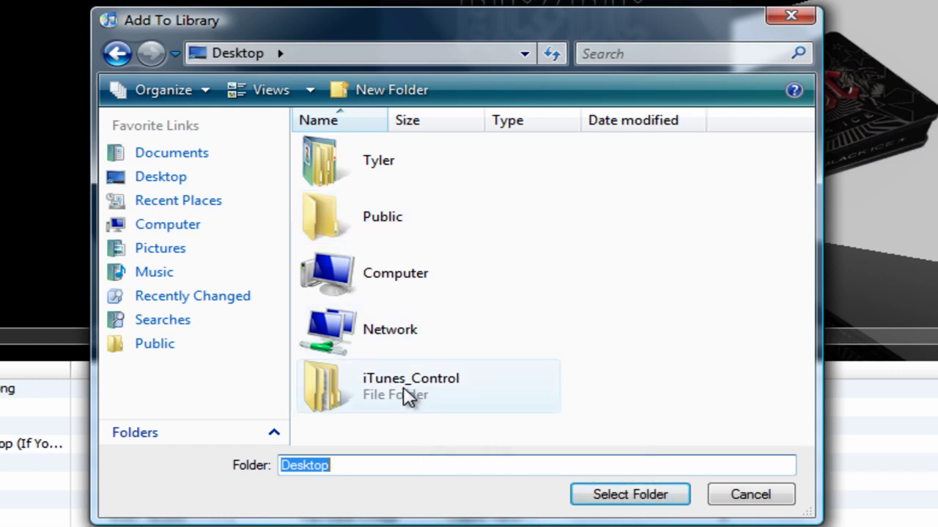
left_click(389, 400)
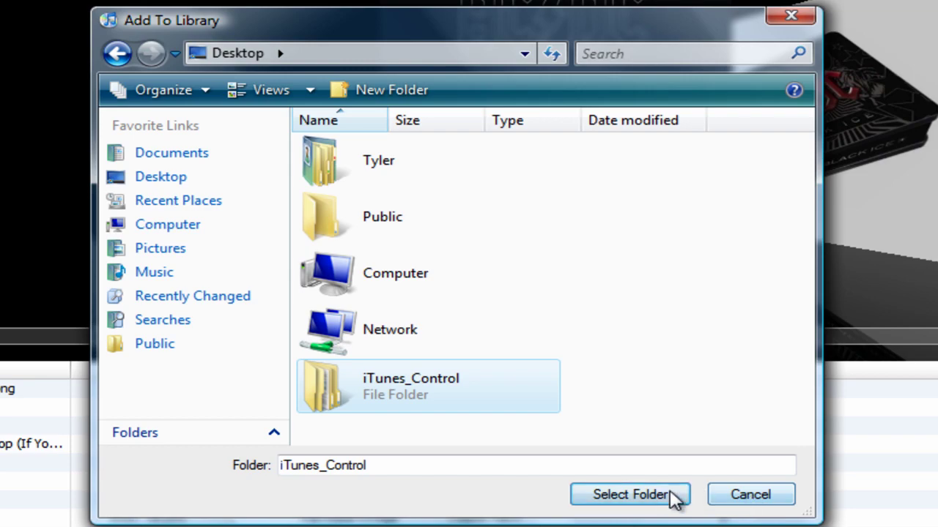
left_click(757, 495)
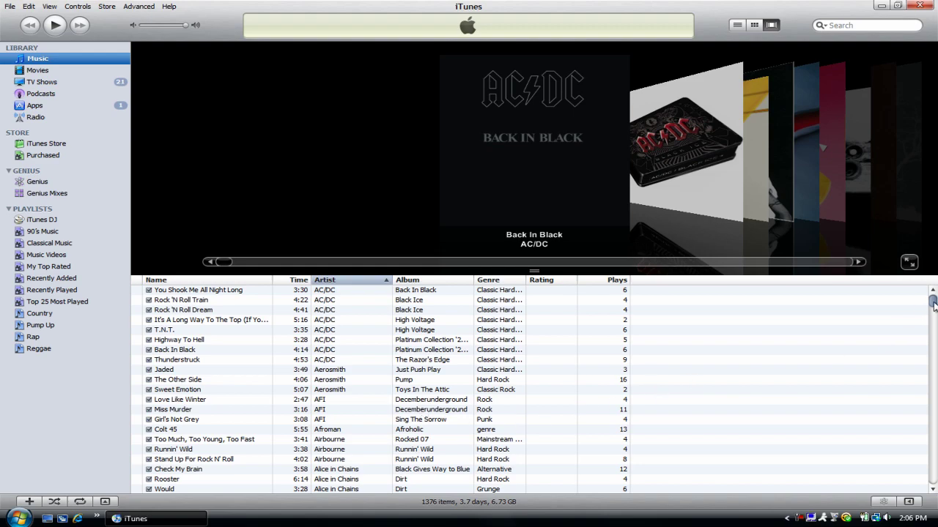
Scroll the iTunes track list, then hide iTunes with Win+D to reveal the desktop
mouse_move(933, 306)
left_mouse_down()
mouse_move(934, 346)
mouse_move(933, 296)
left_mouse_up()
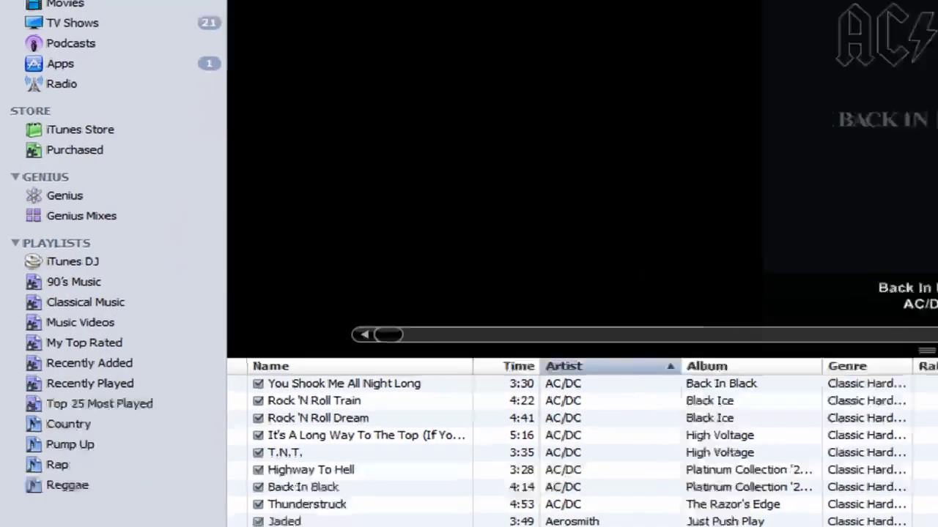
key("super+d")
Open the desktop iTunes_Control folder and browse into Music\F03
double_click(40, 146)
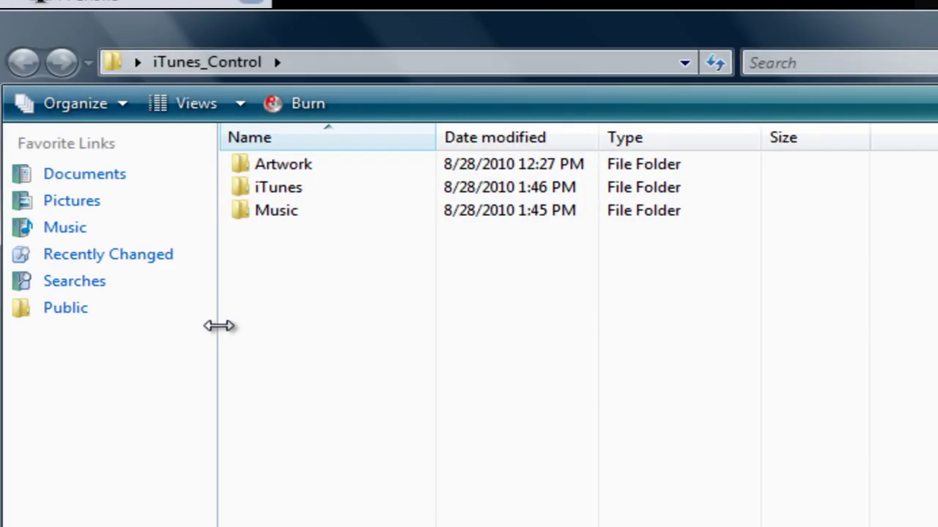
left_click(369, 218)
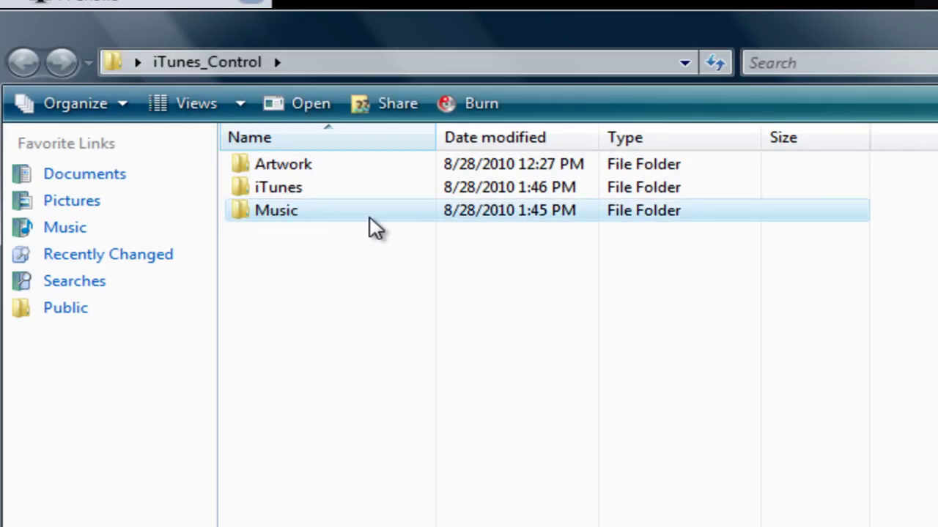
double_click(374, 227)
left_click(356, 239)
key("F2")
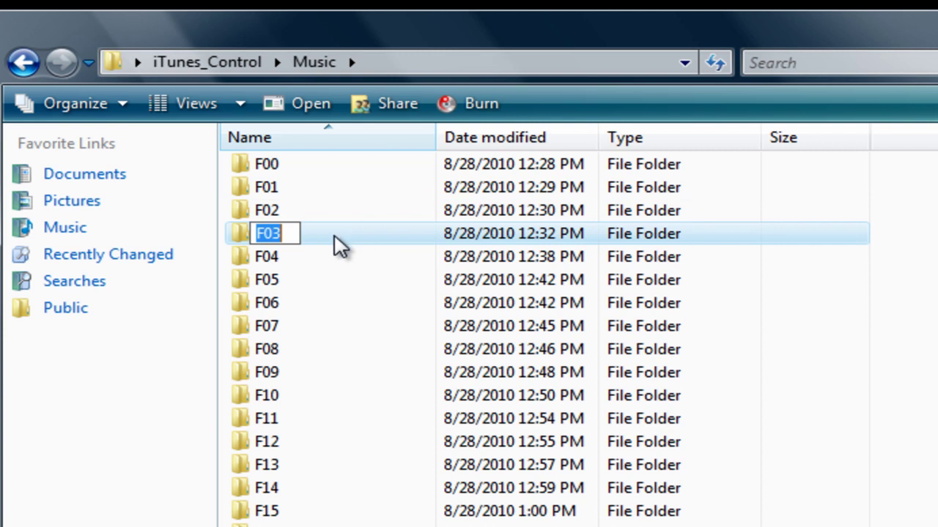
double_click(337, 246)
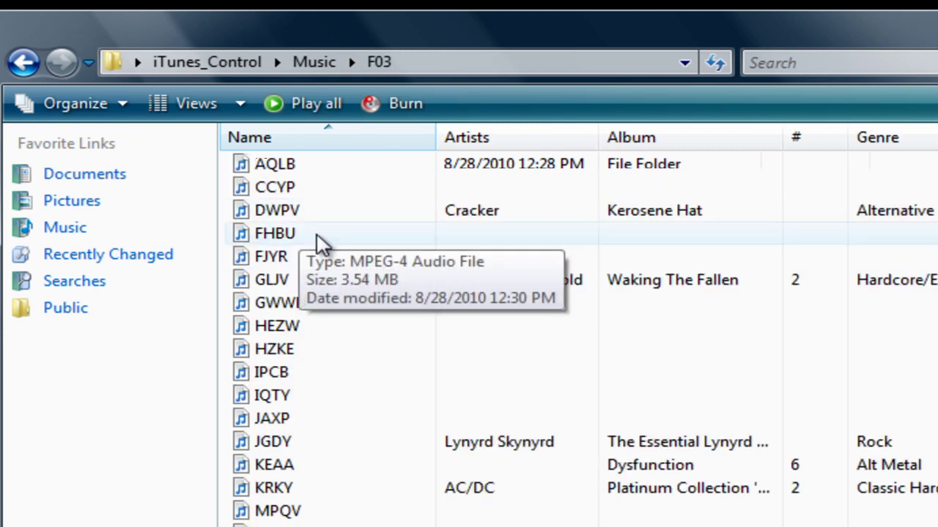
Select the DWPV track by Cracker, then minimize and restore the F03 window
mouse_move(287, 223)
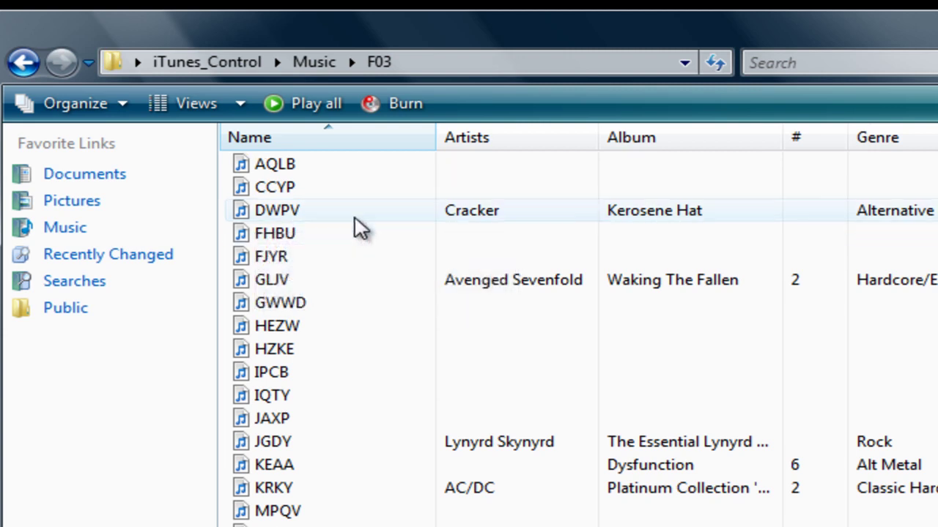
mouse_move(366, 249)
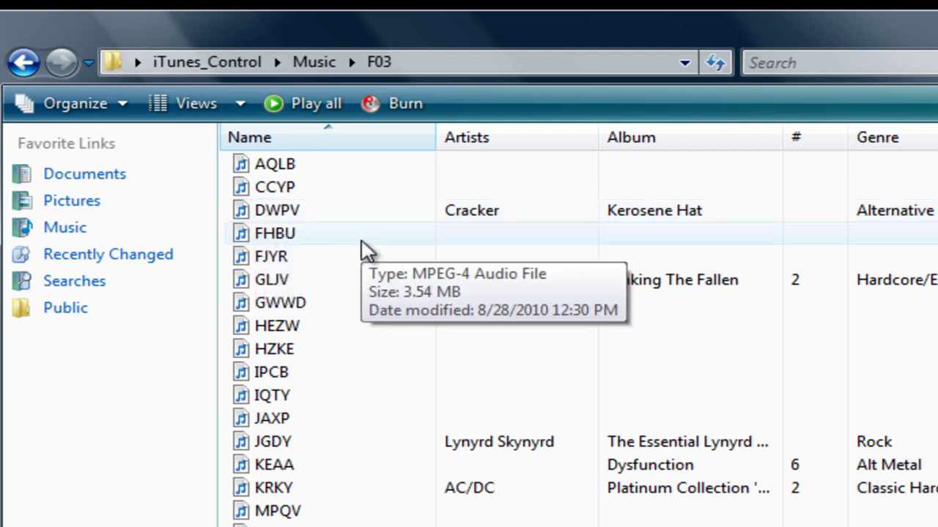
left_click(290, 213)
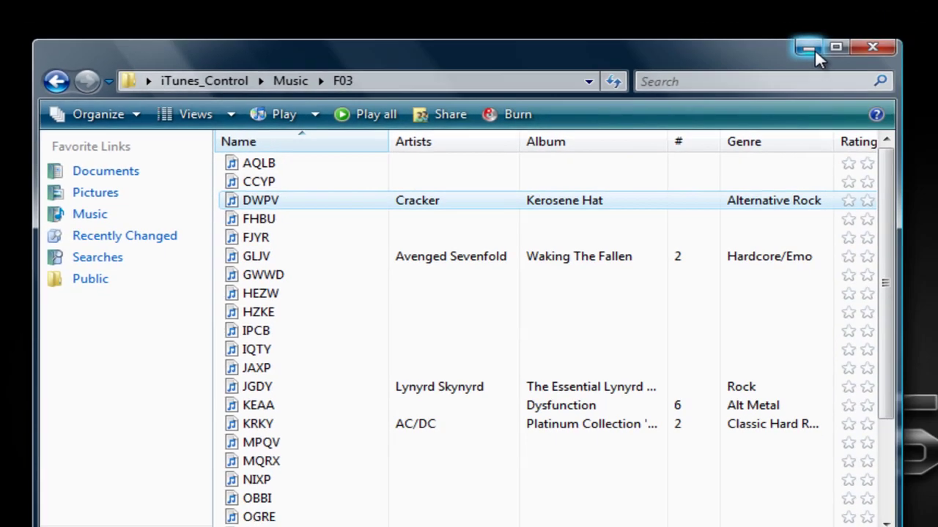
left_click(813, 48)
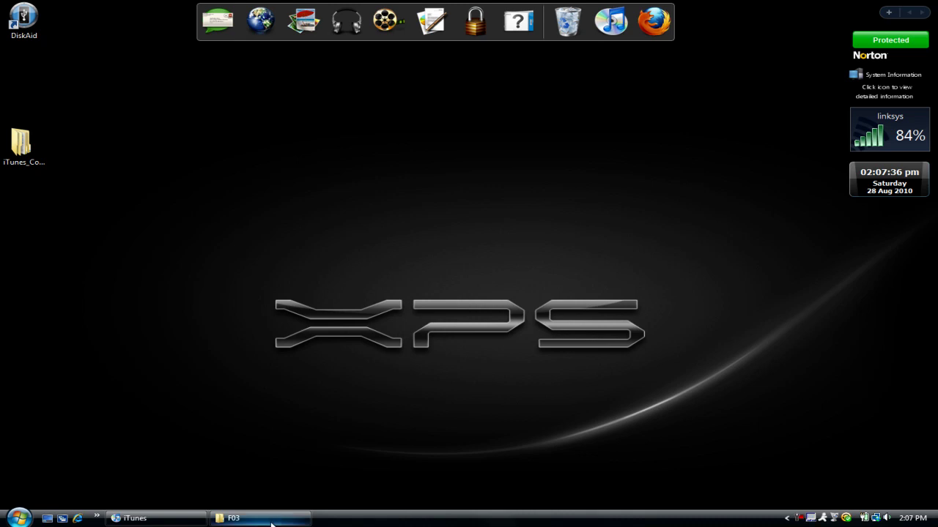
left_click(271, 524)
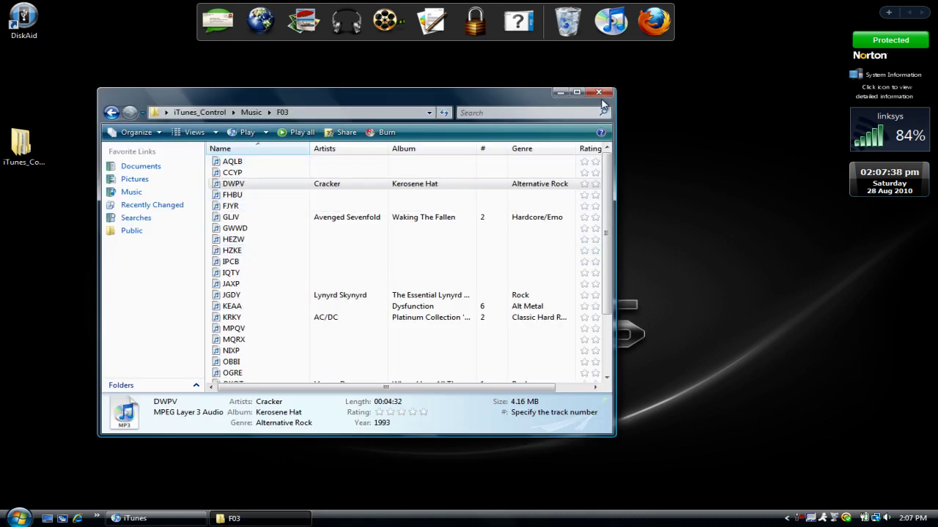